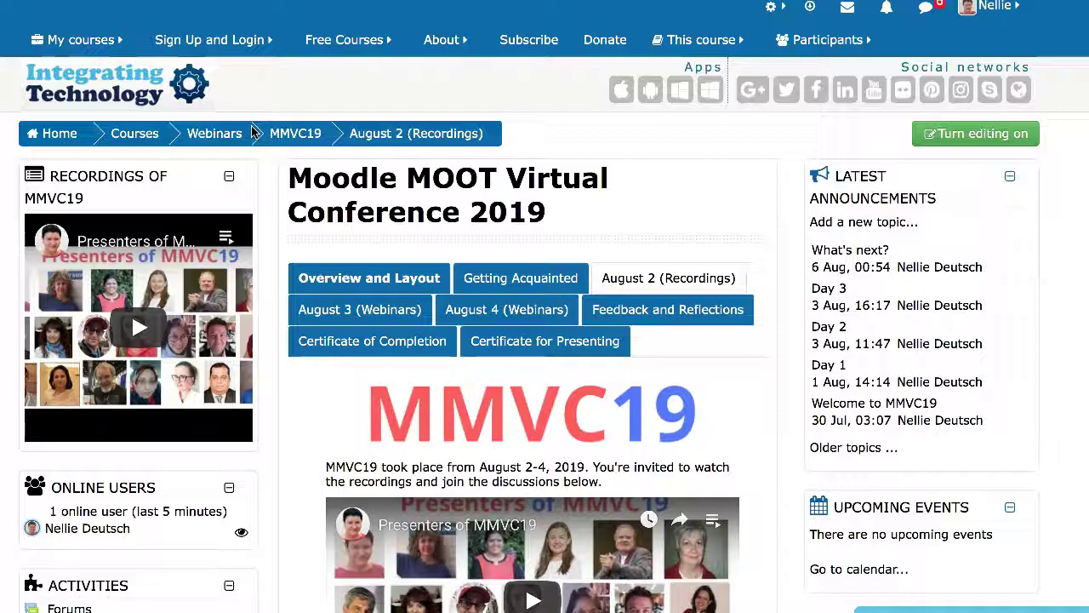
Turn editing on for the MMVC19 course page.
{"action": "left_click", "coordinate": [124, 140]}
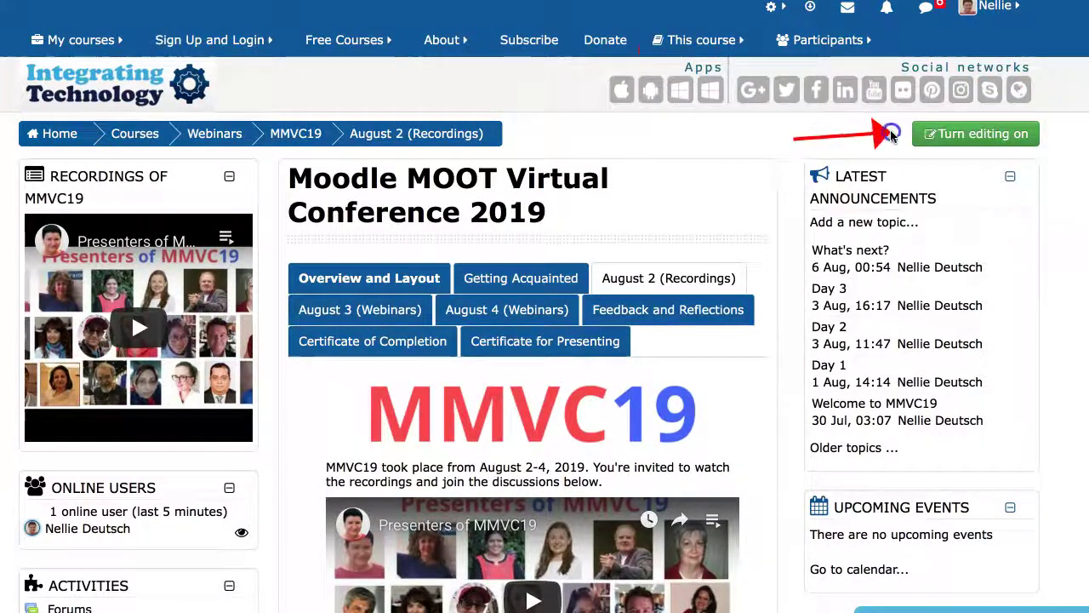
{"action": "left_click", "coordinate": [976, 137]}
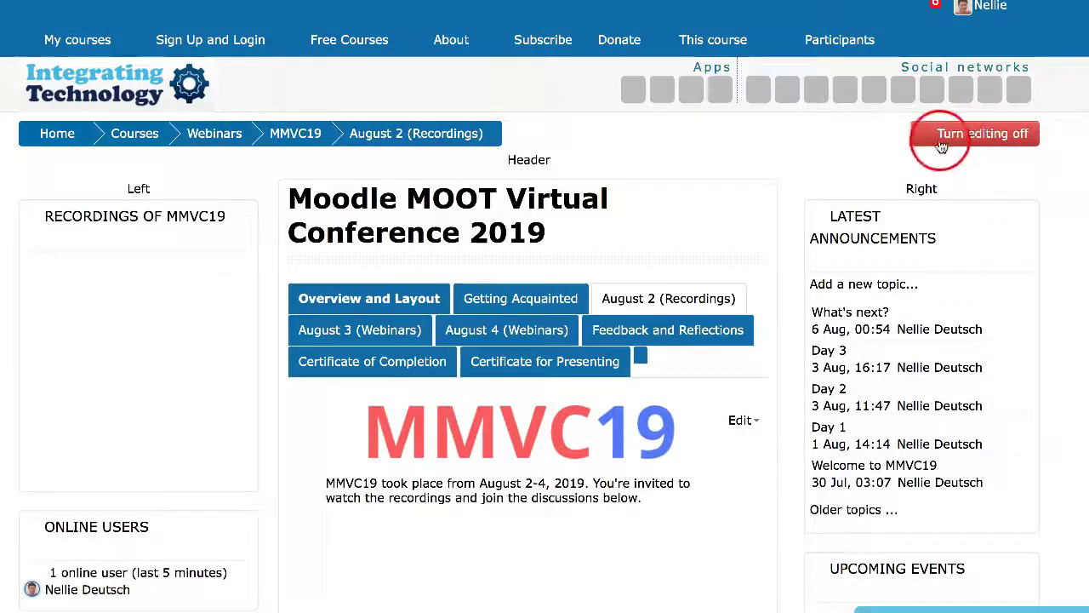
Open the 'Add a block' dropdown in the right column to list available block types.
{"action": "left_click", "coordinate": [960, 245]}
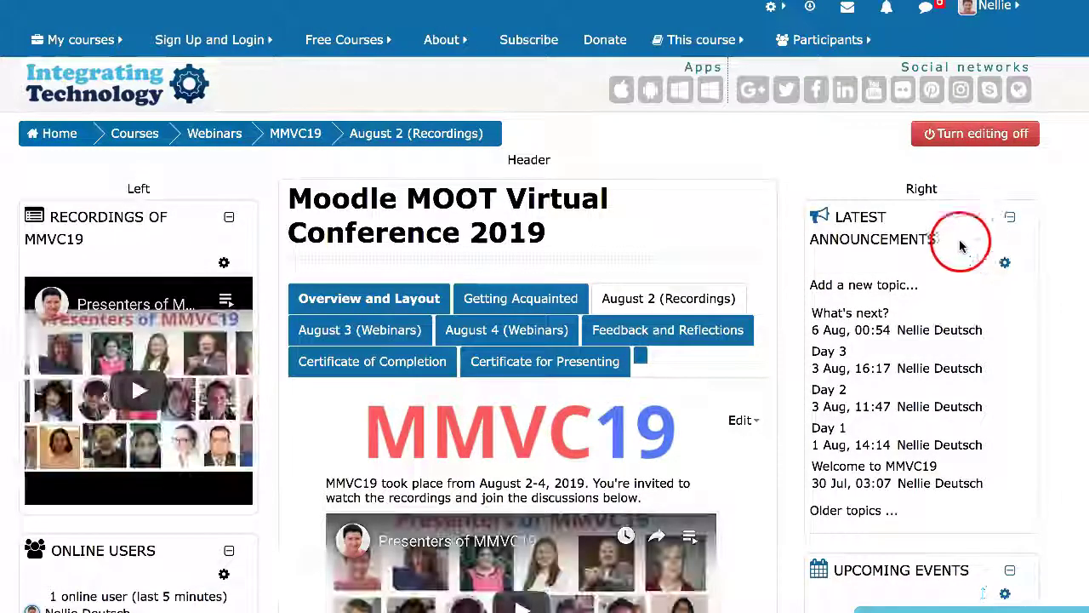
{"action": "scroll", "coordinate": [941, 182], "scroll_direction": "down", "scroll_amount": 3}
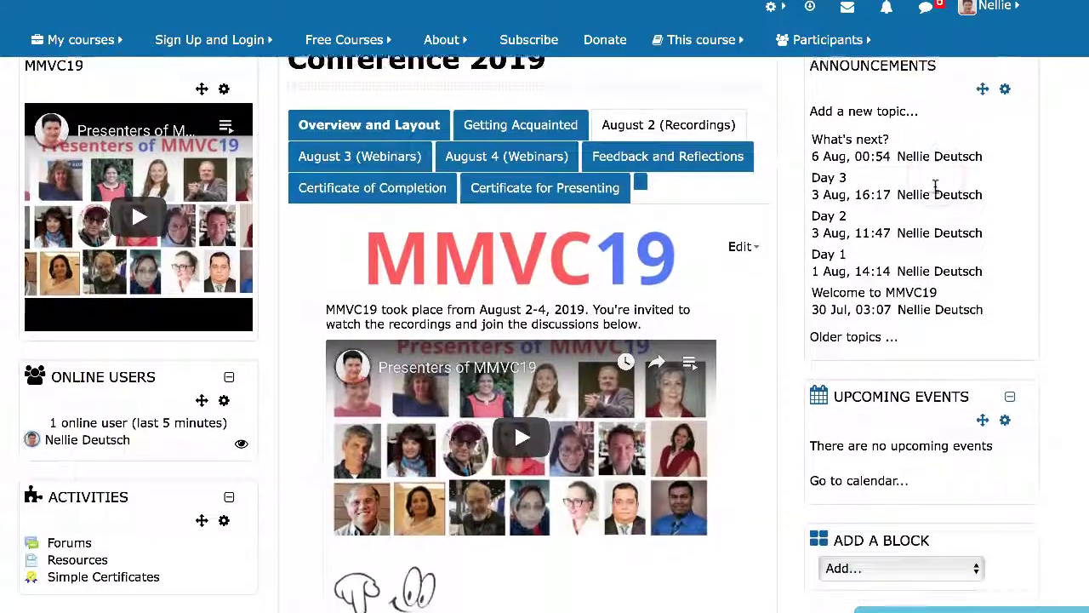
{"action": "scroll", "coordinate": [935, 186], "scroll_direction": "down", "scroll_amount": 3}
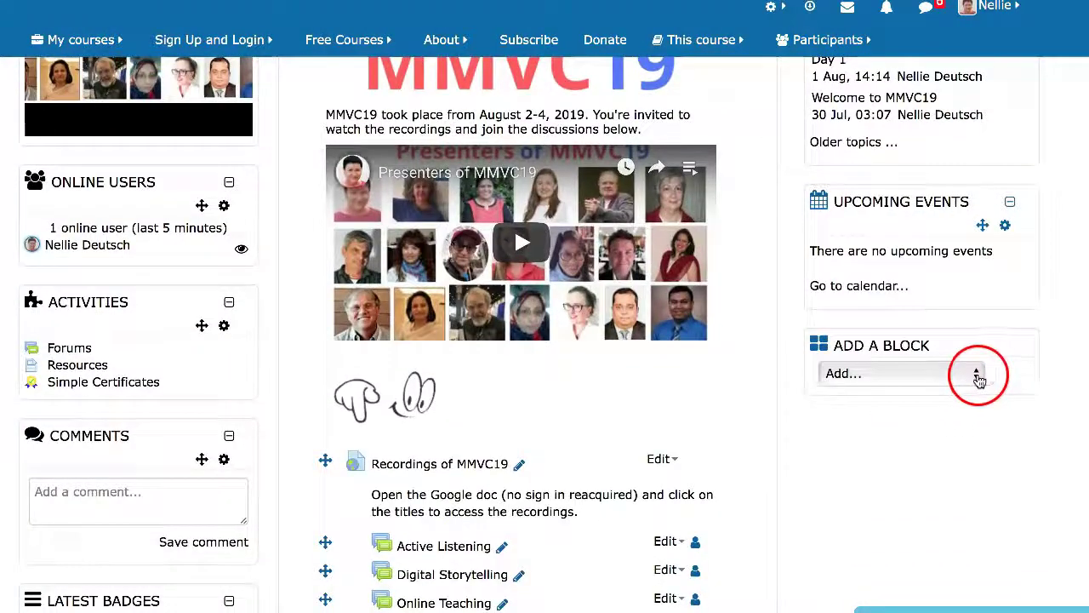
{"action": "left_click", "coordinate": [978, 375]}
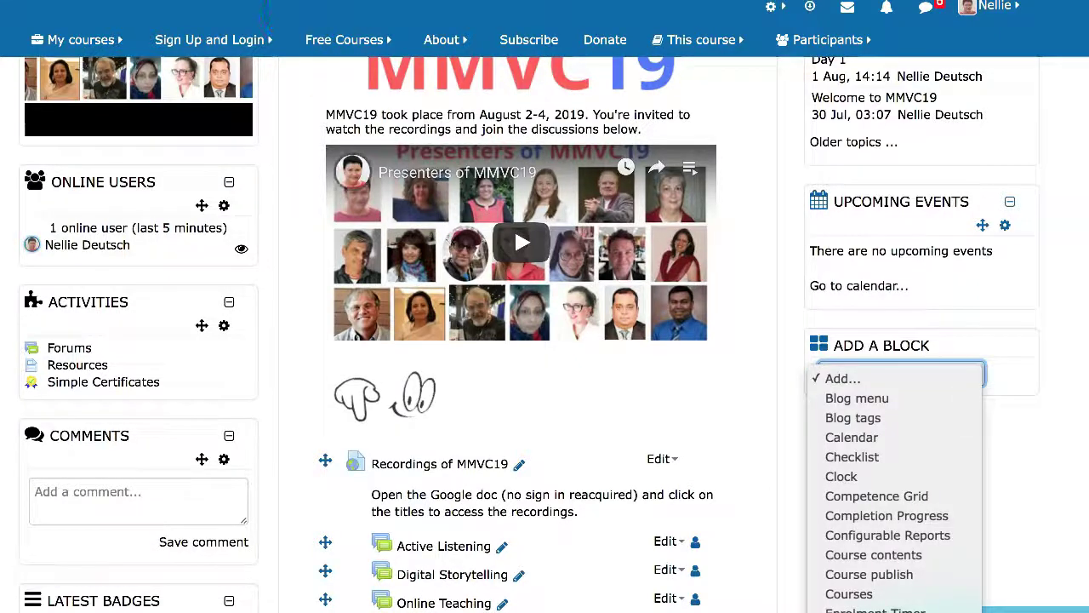
{"action": "left_click", "coordinate": [1009, 352]}
{"action": "left_click_drag", "start_coordinate": [703, 377], "coordinate": [774, 379]}
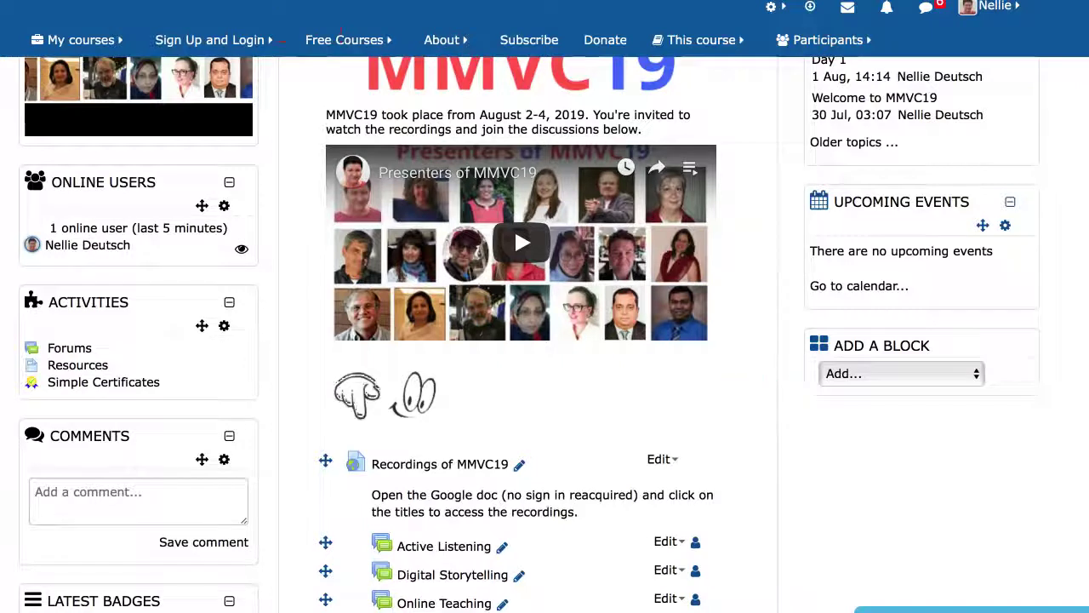
{"action": "left_click", "coordinate": [974, 377]}
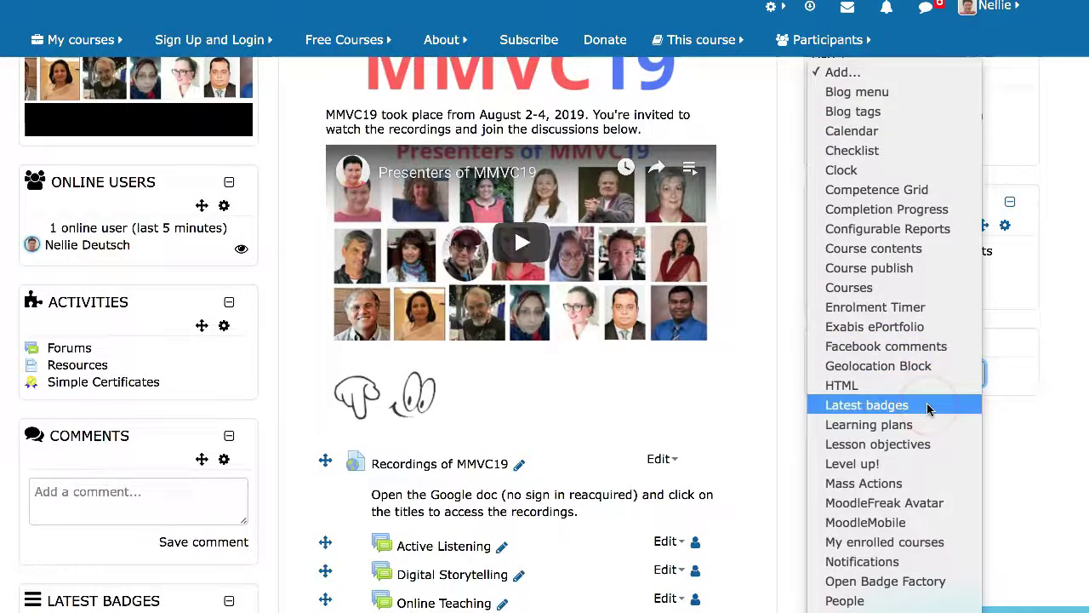
{"action": "scroll", "coordinate": [928, 409], "scroll_direction": "down", "scroll_amount": 5}
Add the Sharing Cart block and scroll down to find it on the course page.
{"action": "left_click", "coordinate": [914, 483]}
{"action": "left_click_drag", "start_coordinate": [914, 484], "coordinate": [923, 608]}
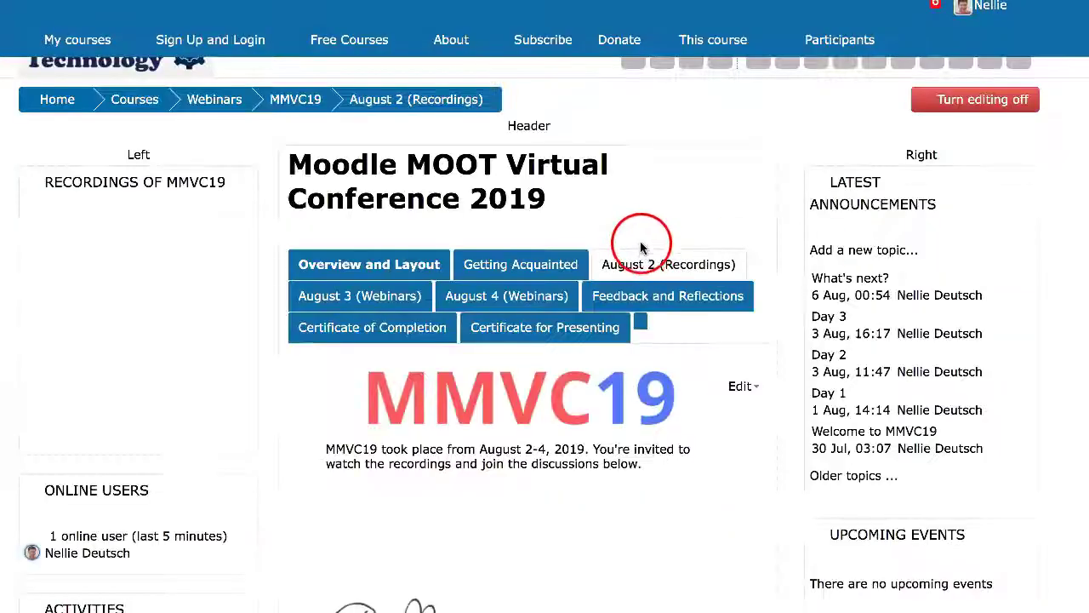
{"action": "scroll", "coordinate": [809, 316], "scroll_direction": "down", "scroll_amount": 5}
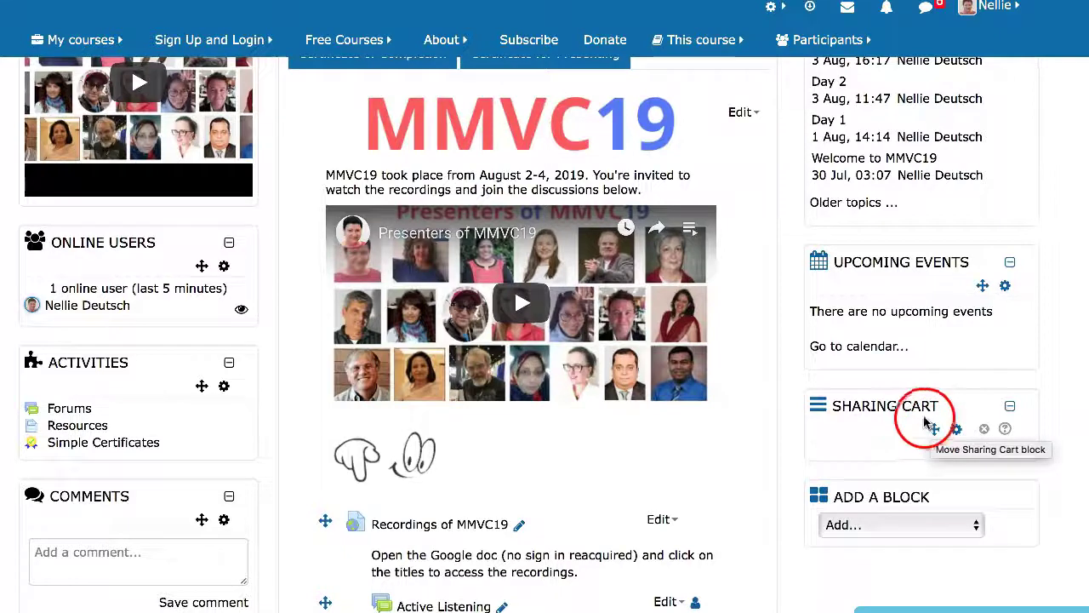
{"action": "scroll", "coordinate": [739, 373], "scroll_direction": "down", "scroll_amount": 1}
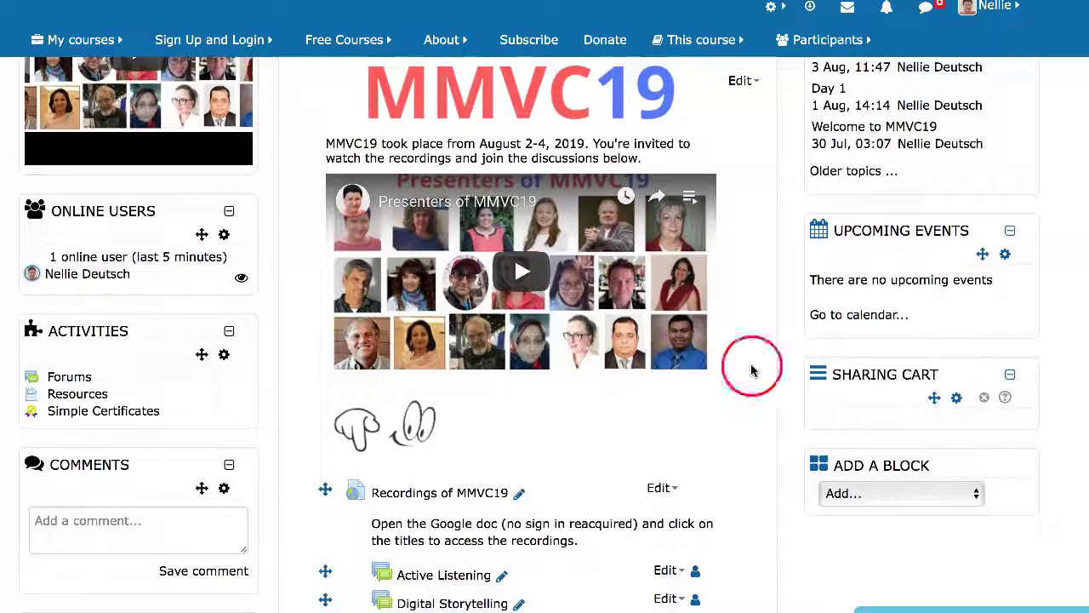
{"action": "scroll", "coordinate": [647, 382], "scroll_direction": "down", "scroll_amount": 4}
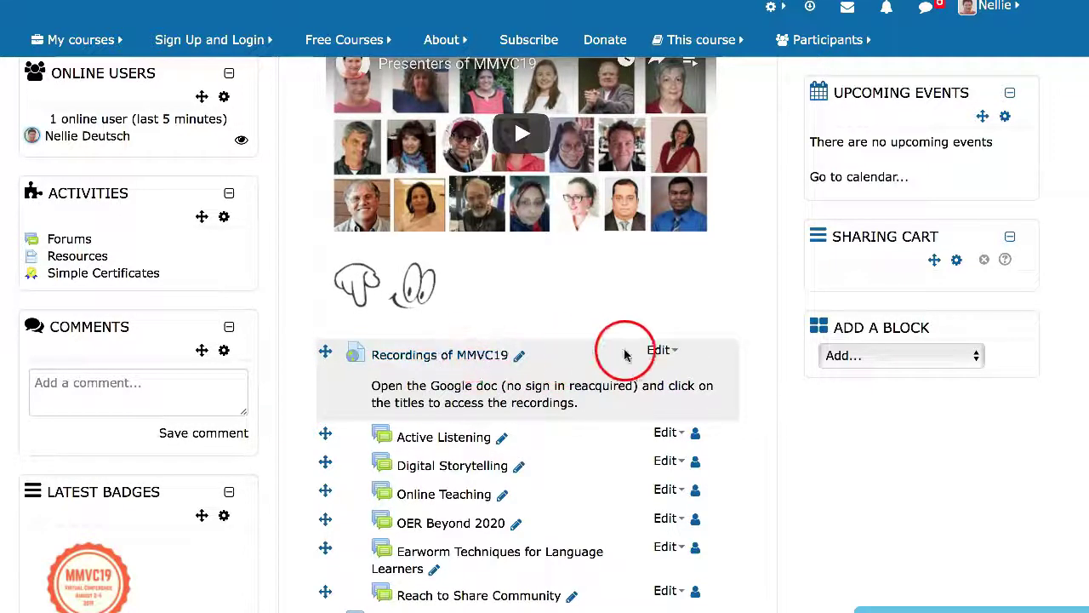
Copy 'Recordings of MMVC19' to the Sharing Cart, including user data.
{"action": "left_click", "coordinate": [670, 352]}
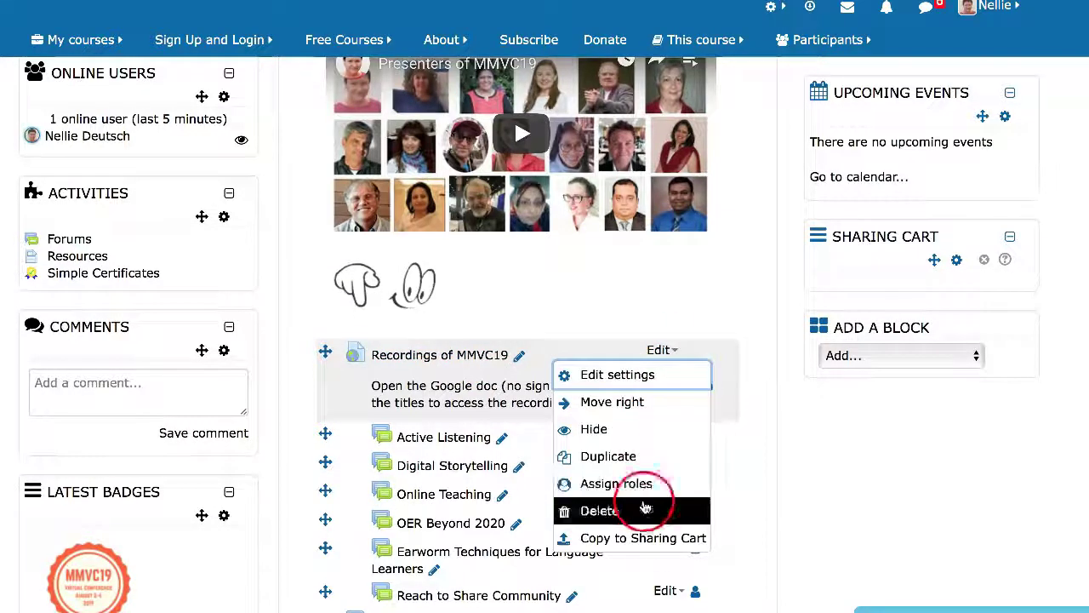
{"action": "left_click", "coordinate": [642, 538]}
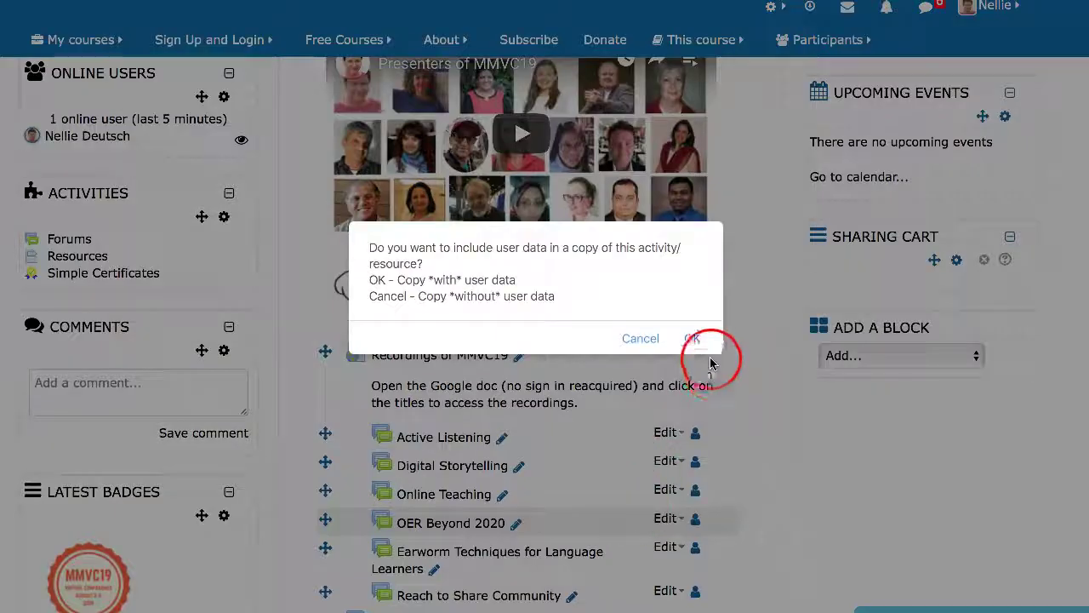
{"action": "left_click", "coordinate": [691, 338]}
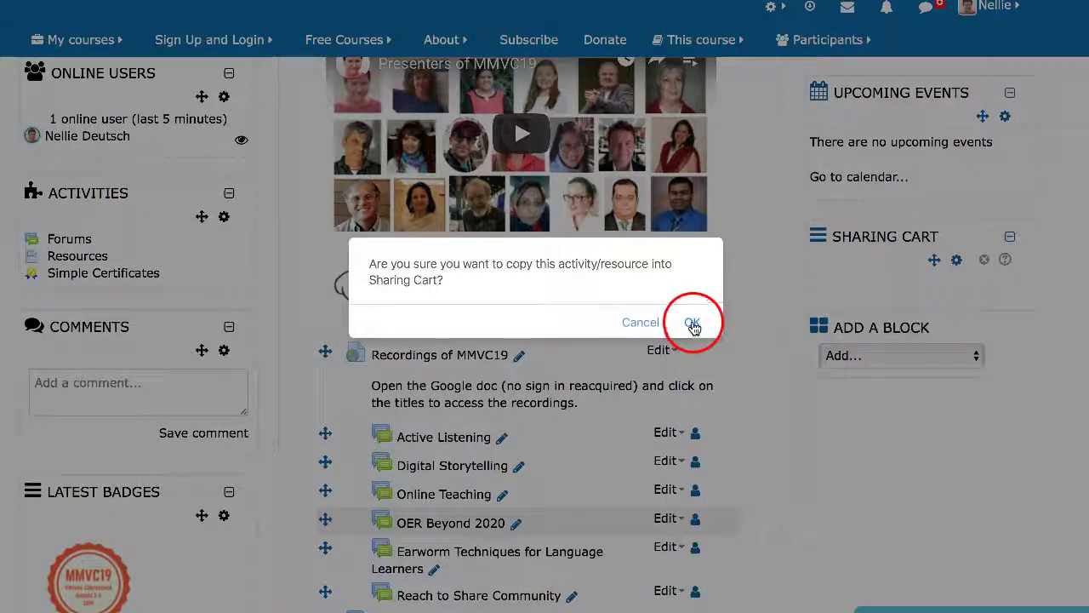
{"action": "left_click", "coordinate": [691, 323]}
{"action": "left_click", "coordinate": [619, 329]}
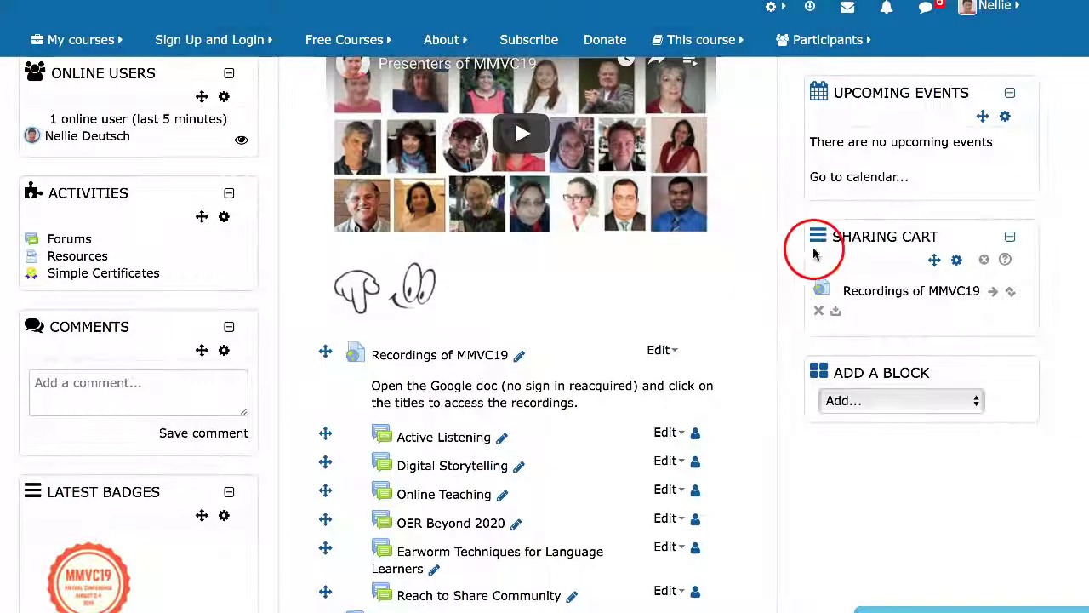
Open the August 3 (Webinars) section and browse its chat and resource forums.
{"action": "scroll", "coordinate": [617, 311], "scroll_direction": "up", "scroll_amount": 4}
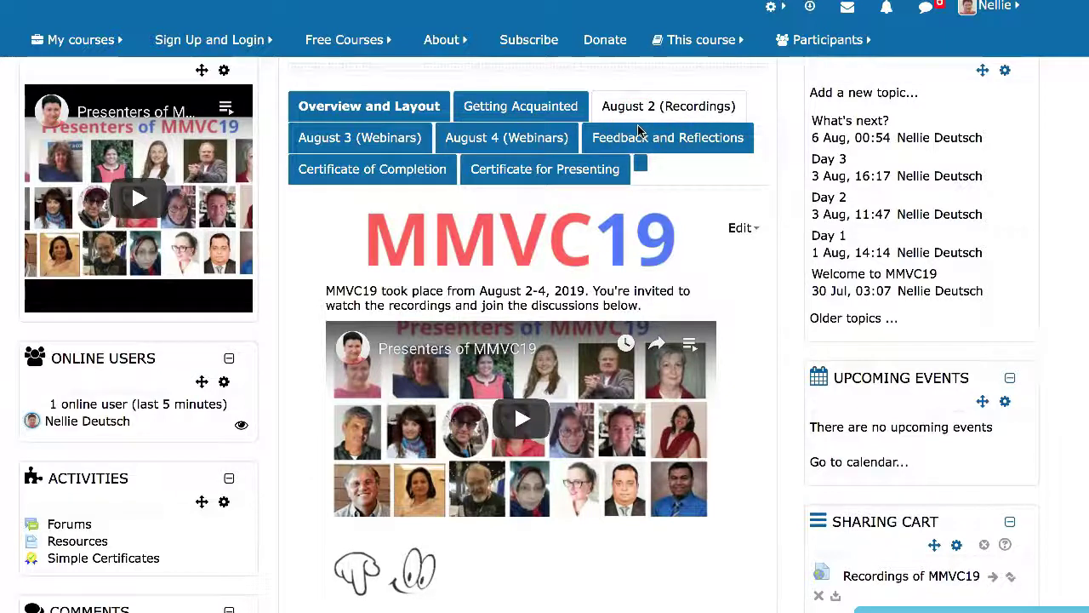
{"action": "left_click", "coordinate": [395, 145]}
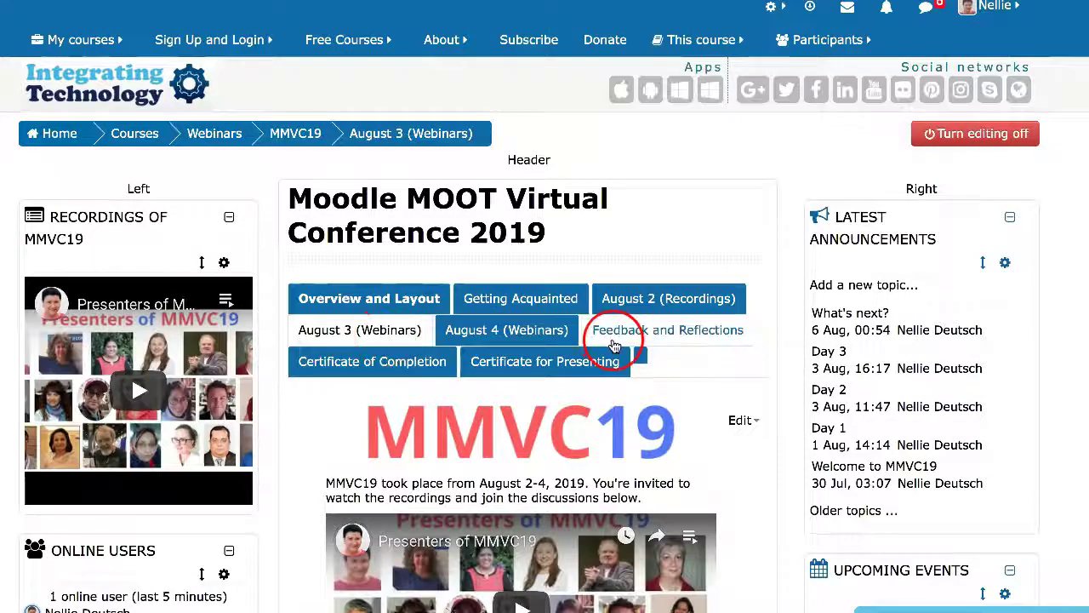
{"action": "scroll", "coordinate": [614, 345], "scroll_direction": "down", "scroll_amount": 5}
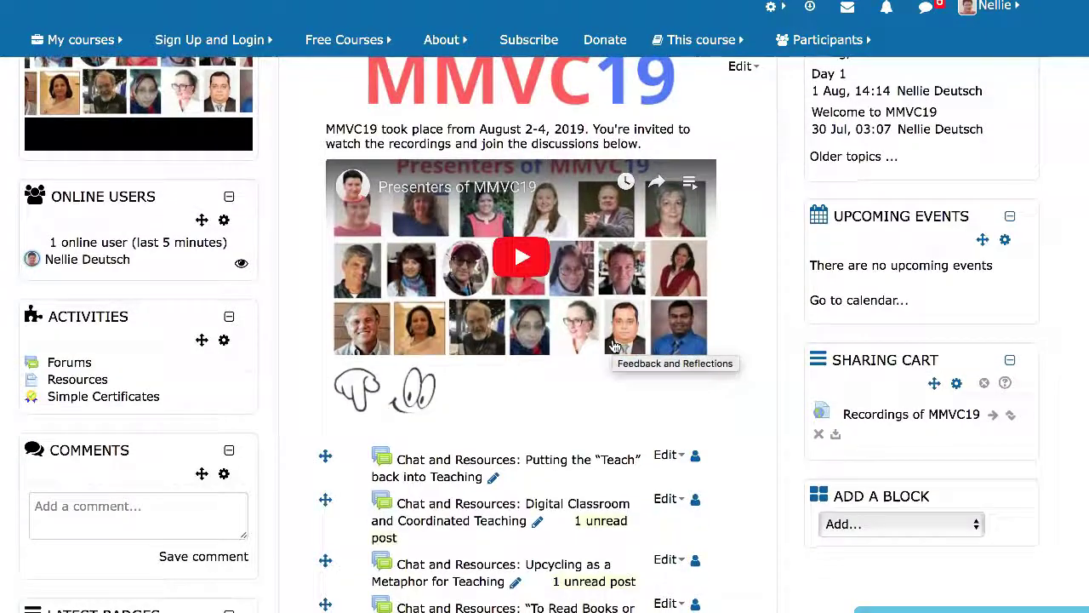
{"action": "scroll", "coordinate": [614, 345], "scroll_direction": "down", "scroll_amount": 4}
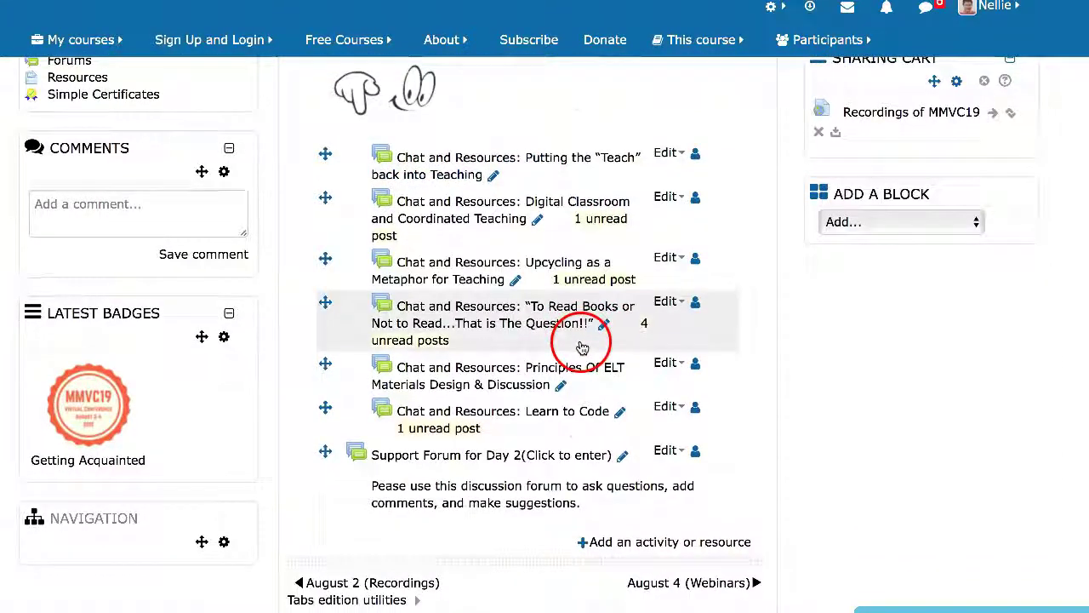
{"action": "scroll", "coordinate": [851, 335], "scroll_direction": "up", "scroll_amount": 2}
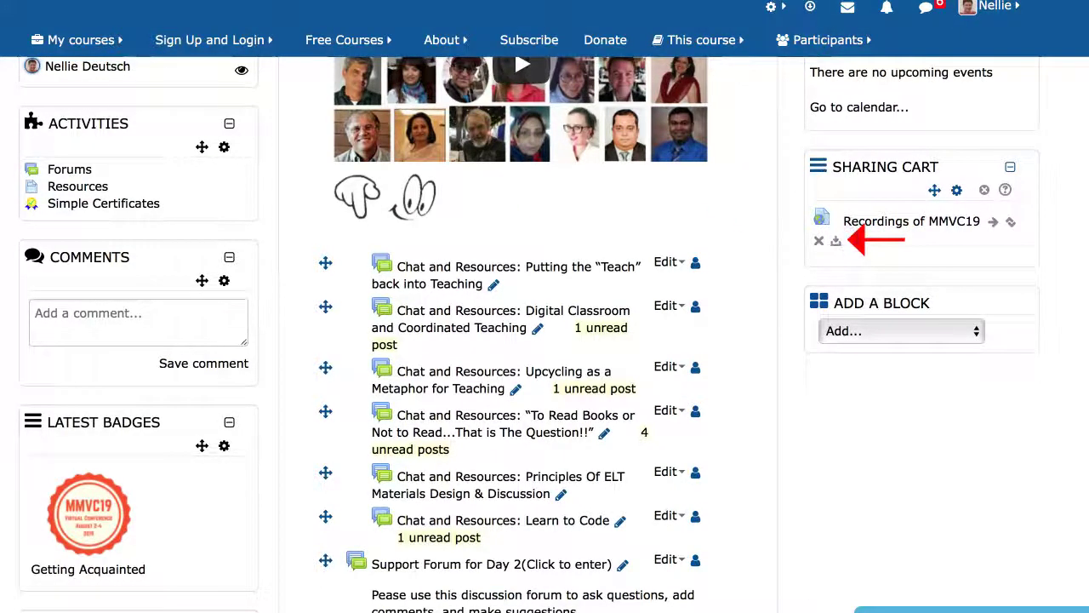
Paste Recordings of MMVC19 from the Sharing Cart below the Day 2 support forum in August 3.
{"action": "left_click", "coordinate": [835, 242]}
{"action": "scroll", "coordinate": [547, 272], "scroll_direction": "down", "scroll_amount": 5}
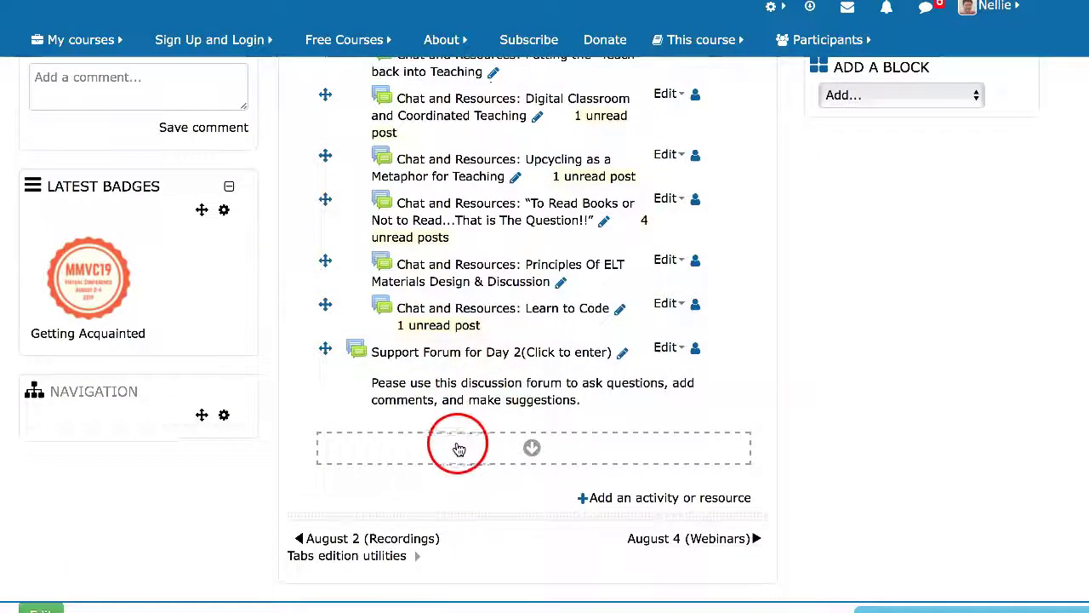
{"action": "left_click", "coordinate": [533, 449]}
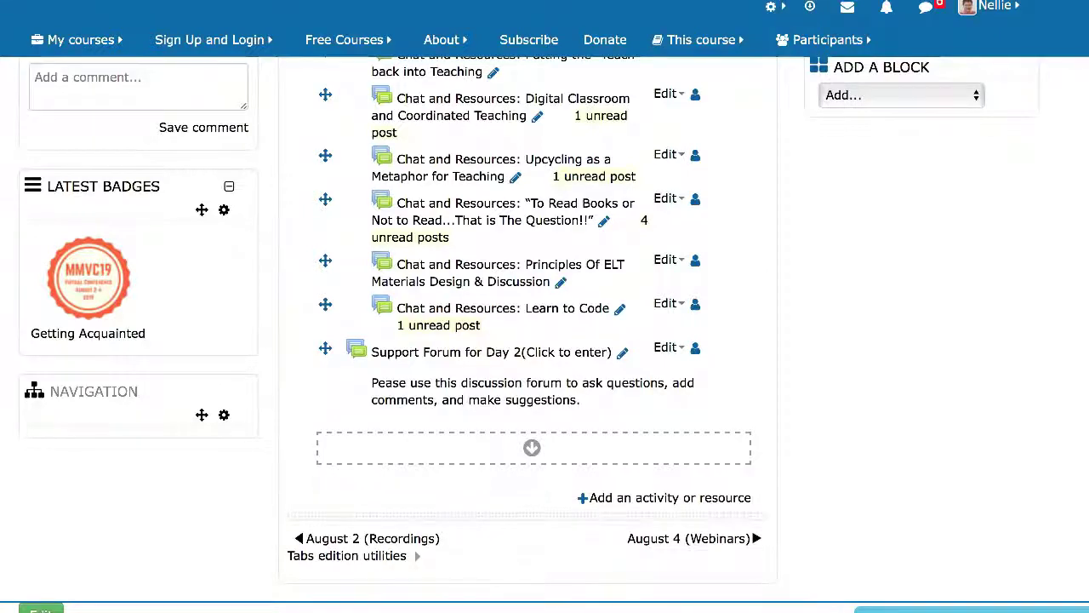
{"action": "left_click_drag", "start_coordinate": [383, 417], "coordinate": [383, 249]}
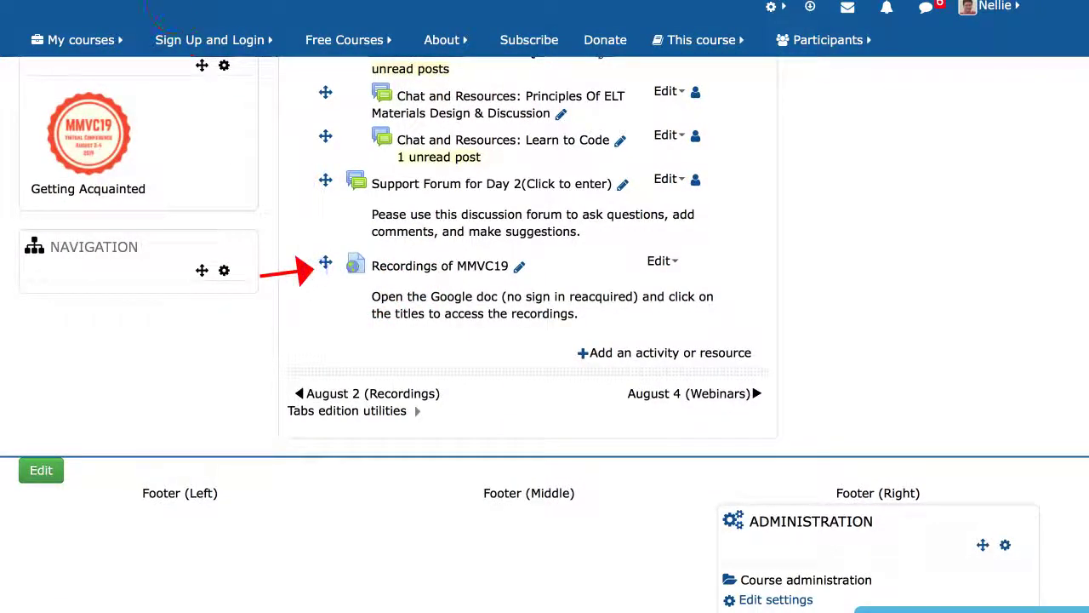
{"action": "scroll", "coordinate": [426, 263], "scroll_direction": "up", "scroll_amount": 1}
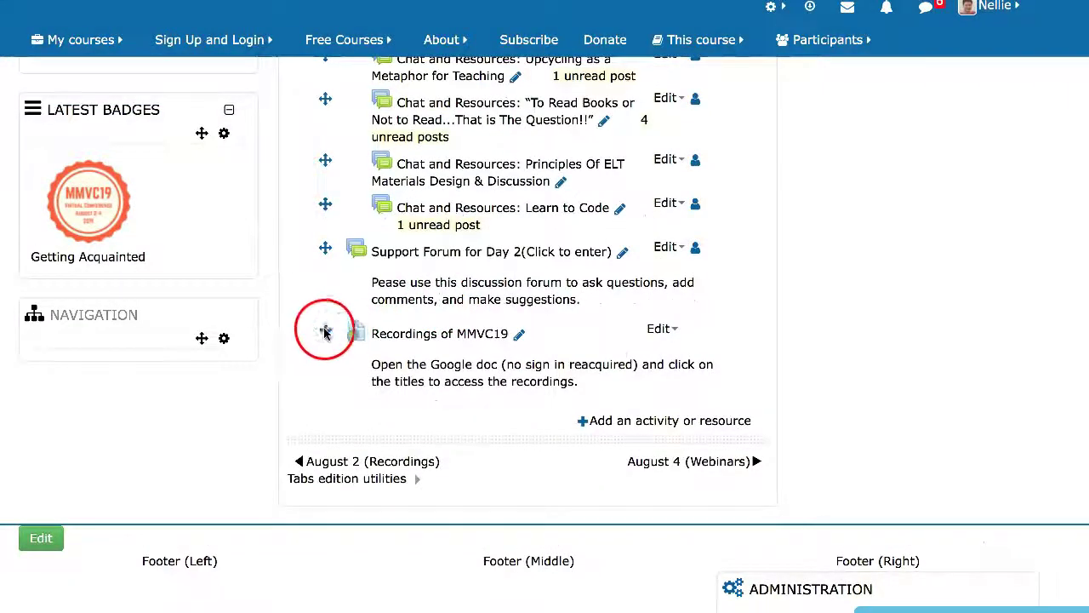
Drag Recordings of MMVC19 above the chat activities at the top of August 3 (Webinars).
{"action": "scroll", "coordinate": [326, 336], "scroll_direction": "up", "scroll_amount": 1}
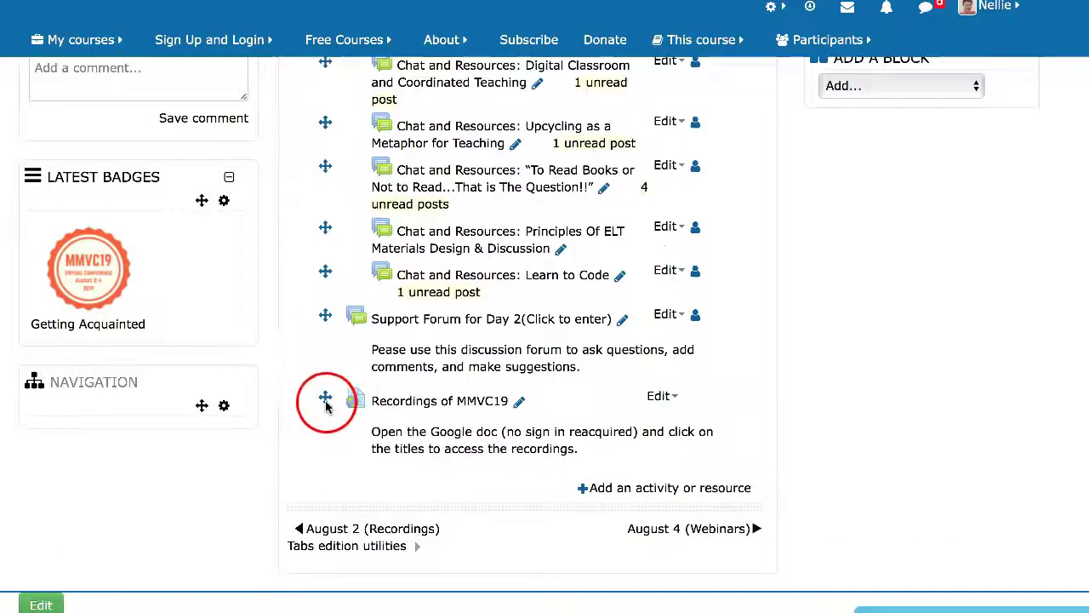
{"action": "left_click_drag", "start_coordinate": [326, 403], "coordinate": [318, 195]}
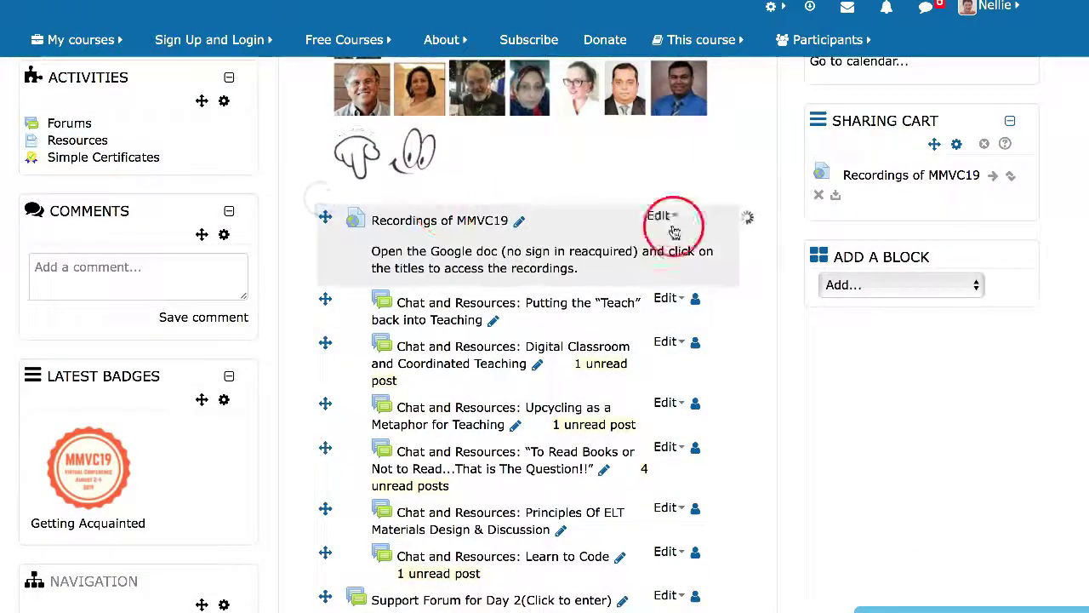
{"action": "scroll", "coordinate": [663, 263], "scroll_direction": "up", "scroll_amount": 5}
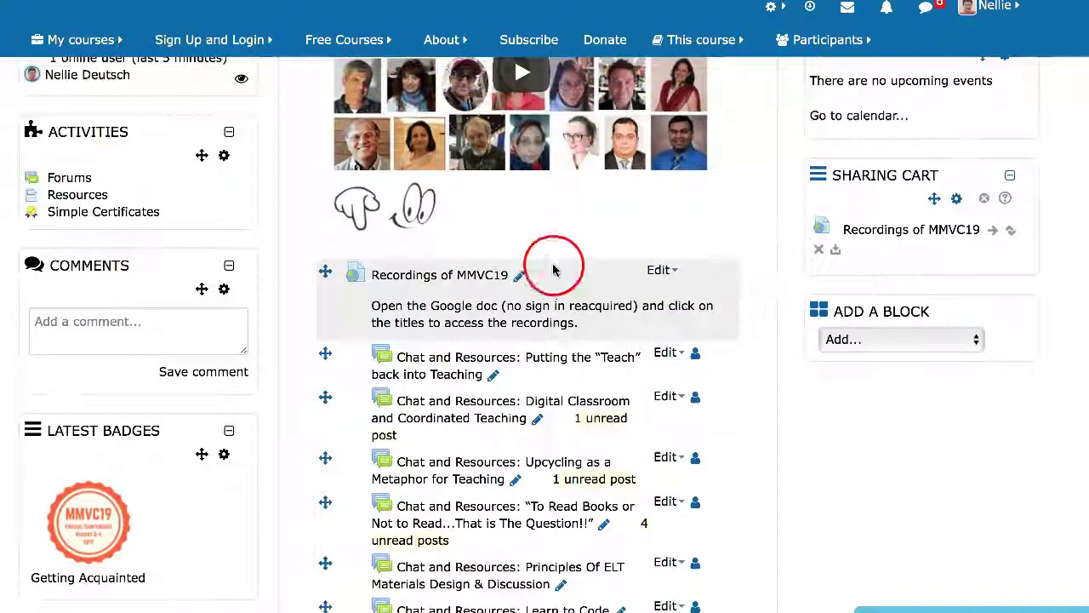
Switch to the August 4 (Webinars) section.
{"action": "scroll", "coordinate": [552, 265], "scroll_direction": "up", "scroll_amount": 3}
{"action": "left_click", "coordinate": [535, 230]}
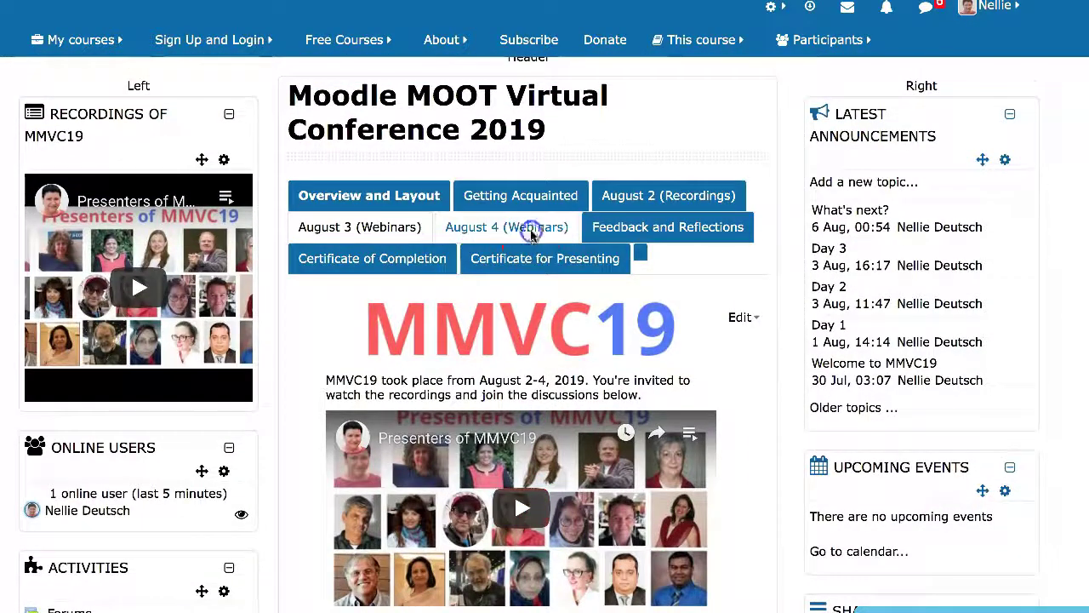
{"action": "scroll", "coordinate": [992, 331], "scroll_direction": "down", "scroll_amount": 5}
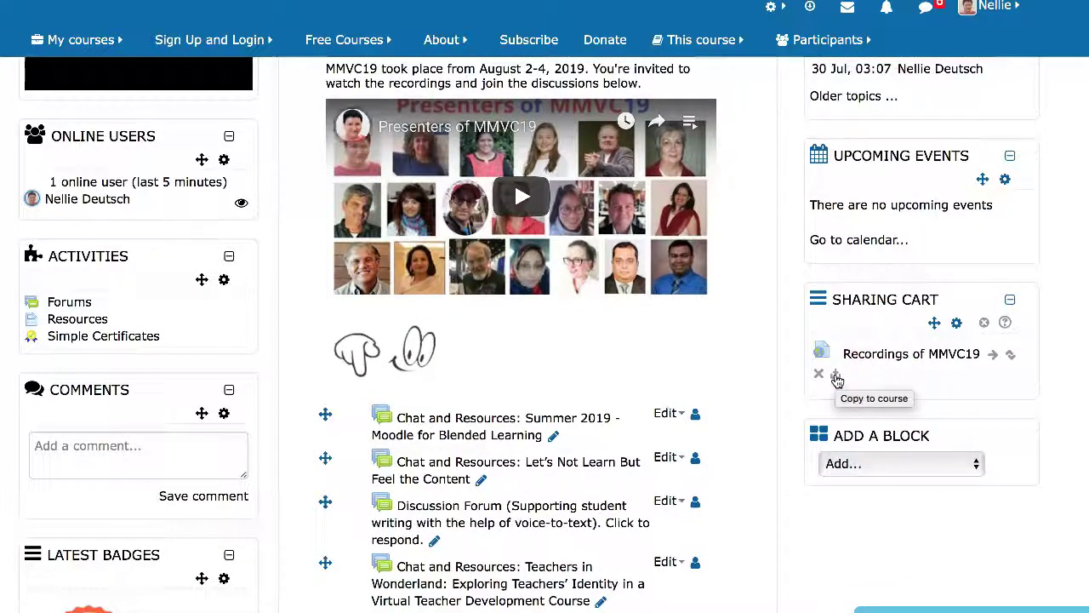
Copy Recordings of MMVC19 from the Sharing Cart into the drop box at the section's end.
{"action": "left_click", "coordinate": [836, 377]}
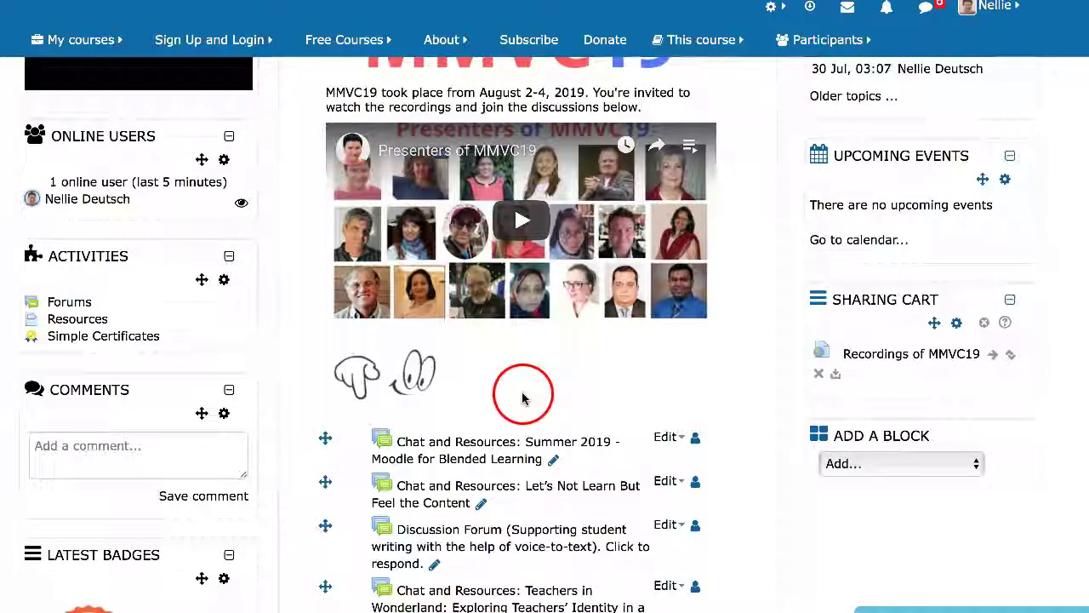
{"action": "scroll", "coordinate": [522, 391], "scroll_direction": "down", "scroll_amount": 5}
{"action": "left_click", "coordinate": [530, 422]}
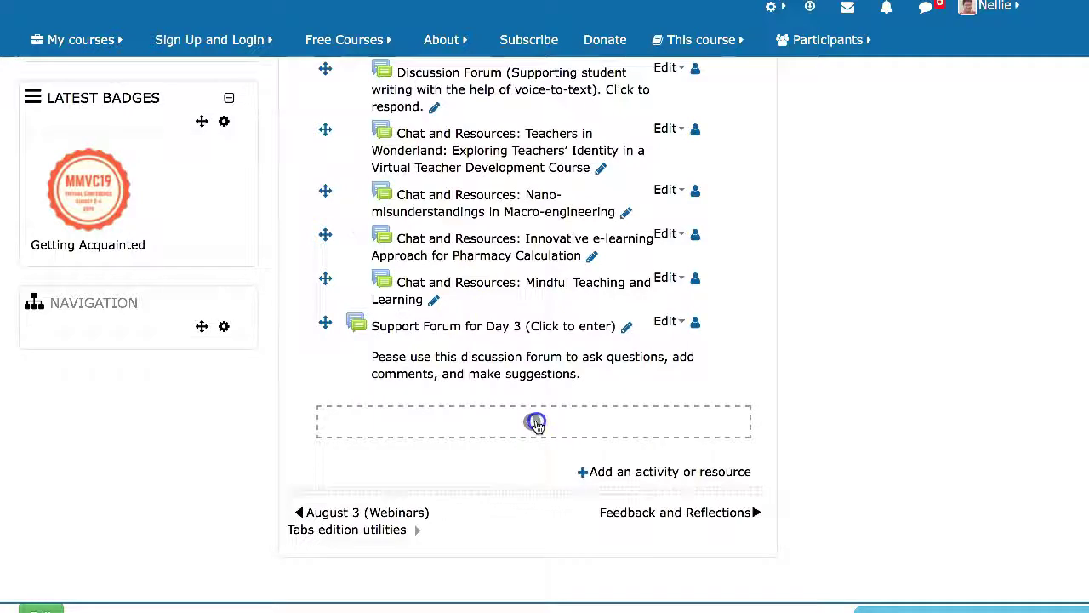
{"action": "left_click", "coordinate": [690, 434]}
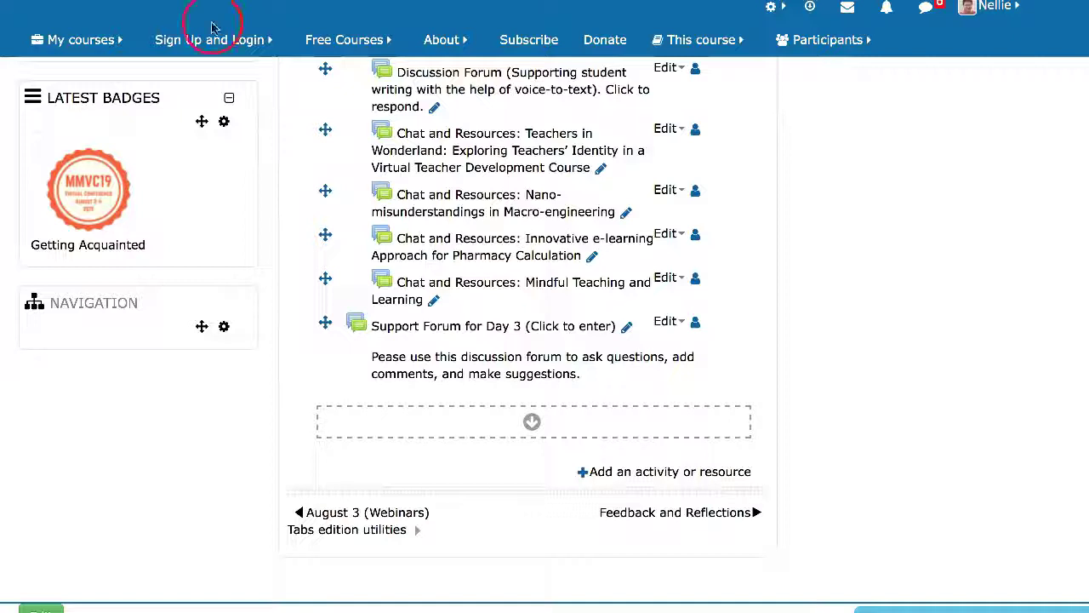
Move Recordings of MMVC19 partway up the August 4 section, below the Discussion Forum.
{"action": "left_click", "coordinate": [212, 128]}
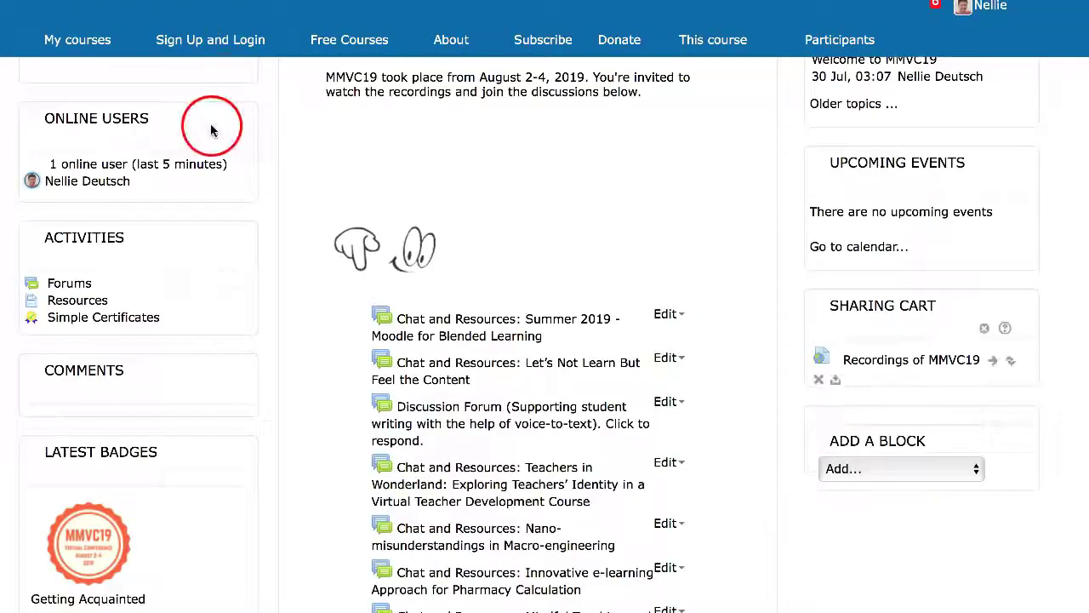
{"action": "scroll", "coordinate": [456, 267], "scroll_direction": "up", "scroll_amount": 2}
{"action": "left_click", "coordinate": [456, 267]}
{"action": "scroll", "coordinate": [456, 268], "scroll_direction": "down", "scroll_amount": 6}
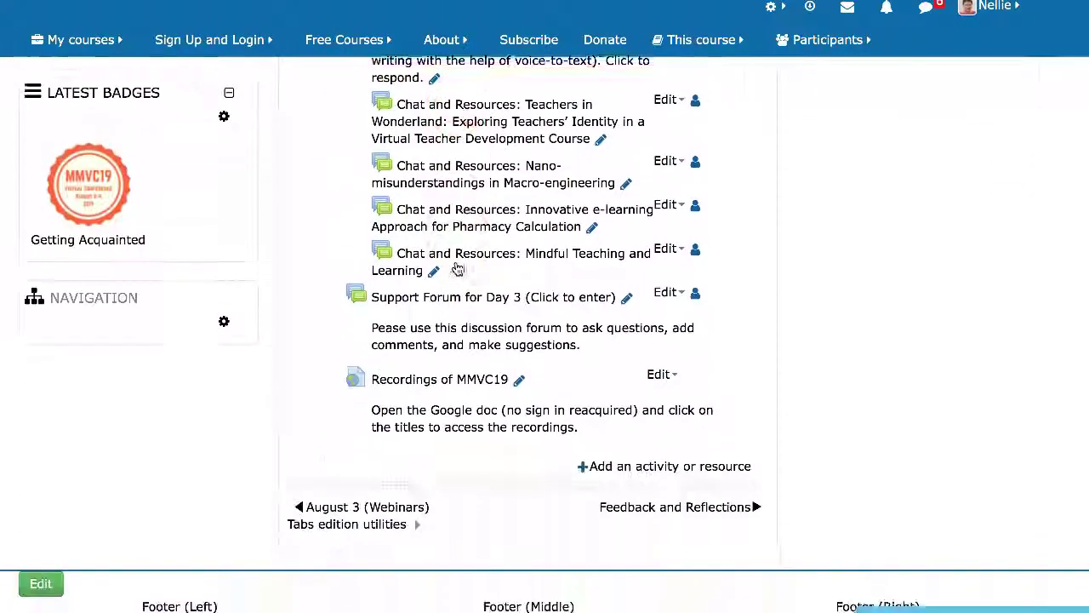
{"action": "scroll", "coordinate": [471, 349], "scroll_direction": "up", "scroll_amount": 6}
{"action": "scroll", "coordinate": [425, 408], "scroll_direction": "down", "scroll_amount": 7}
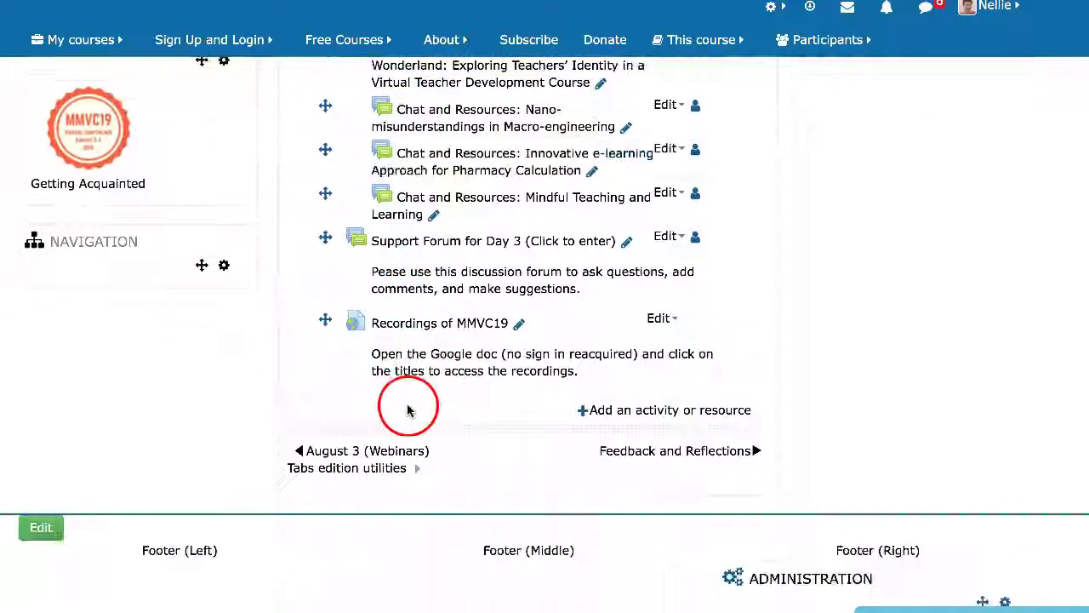
{"action": "left_click_drag", "start_coordinate": [330, 248], "coordinate": [316, 174]}
{"action": "left_click_drag", "start_coordinate": [316, 120], "coordinate": [315, 96]}
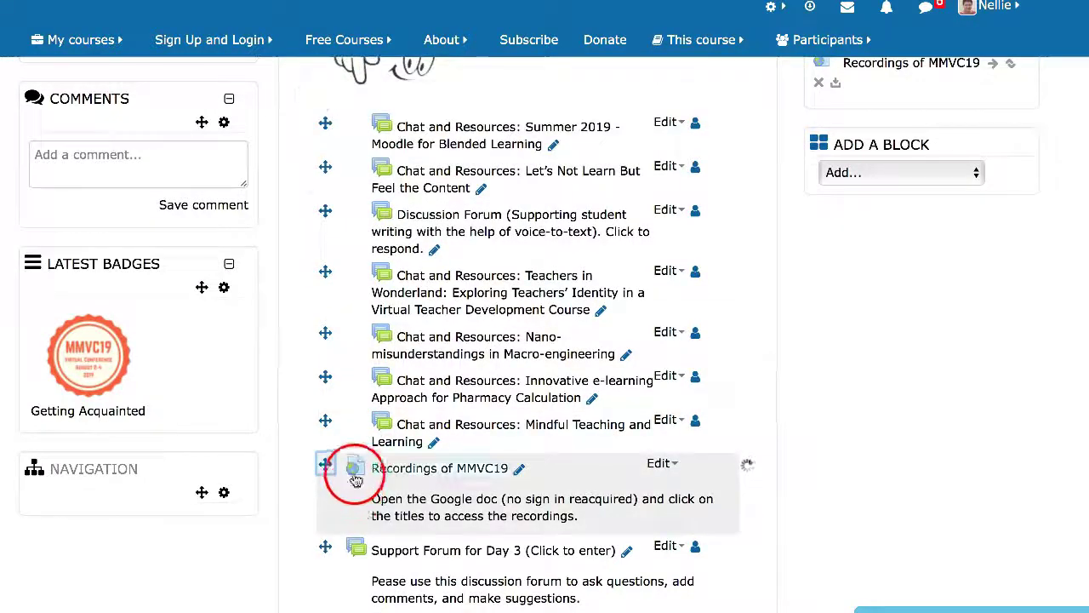
{"action": "left_click_drag", "start_coordinate": [326, 466], "coordinate": [308, 90]}
{"action": "left_click", "coordinate": [328, 273]}
Drag Recordings of MMVC19 to the top of the August 4 section.
{"action": "left_click_drag", "start_coordinate": [327, 272], "coordinate": [318, 116]}
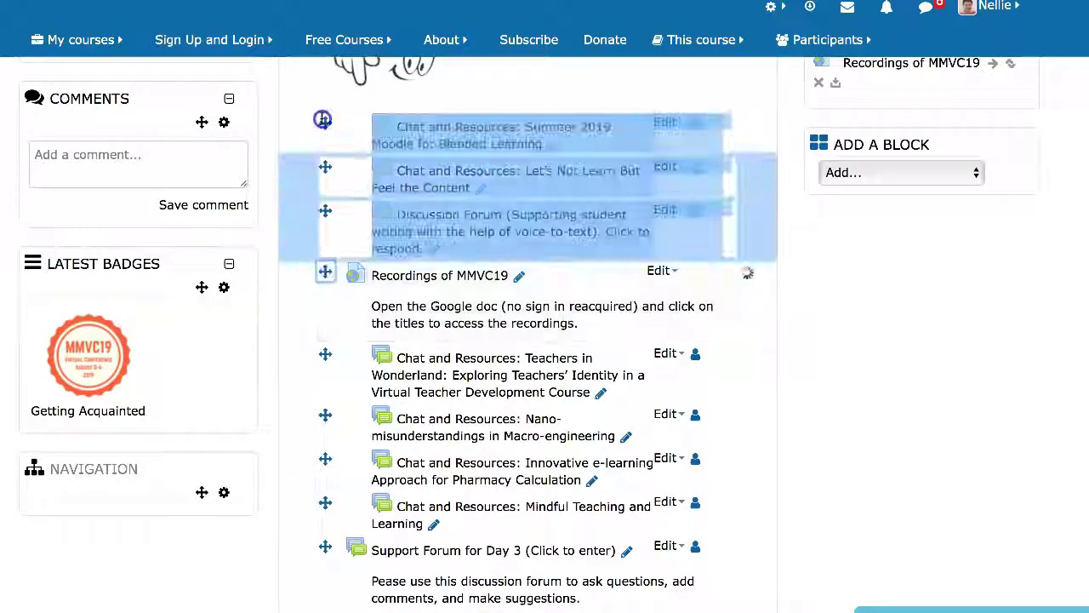
{"action": "left_click", "coordinate": [307, 301]}
{"action": "left_click", "coordinate": [325, 270]}
{"action": "left_click_drag", "start_coordinate": [324, 271], "coordinate": [325, 116]}
Open and dismiss the editing options for the second Recordings of MMVC19 copy.
{"action": "left_click", "coordinate": [274, 554]}
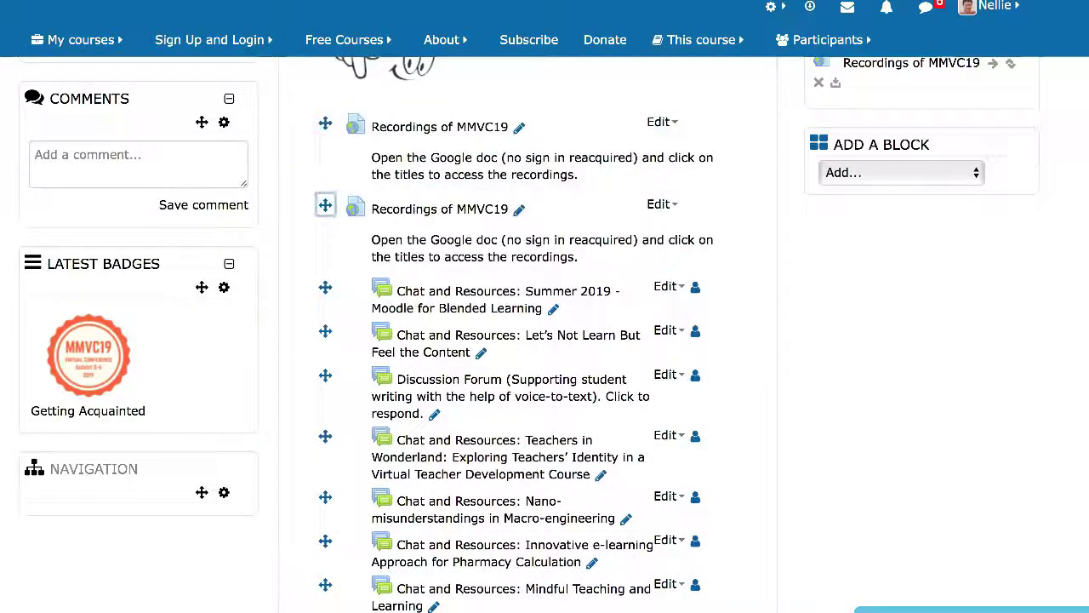
{"action": "left_click", "coordinate": [678, 205]}
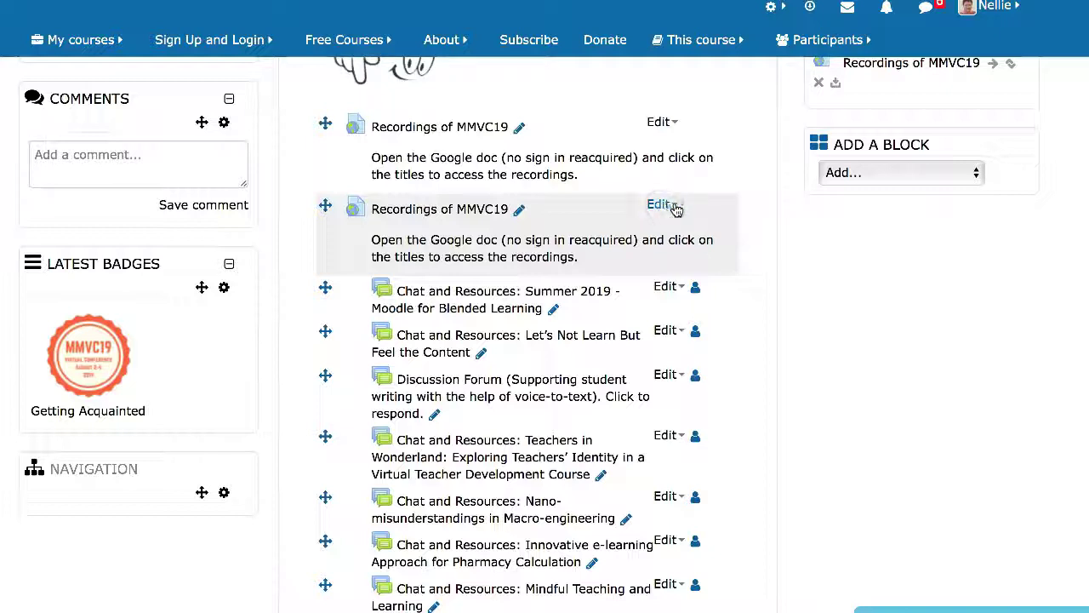
{"action": "left_click", "coordinate": [673, 207]}
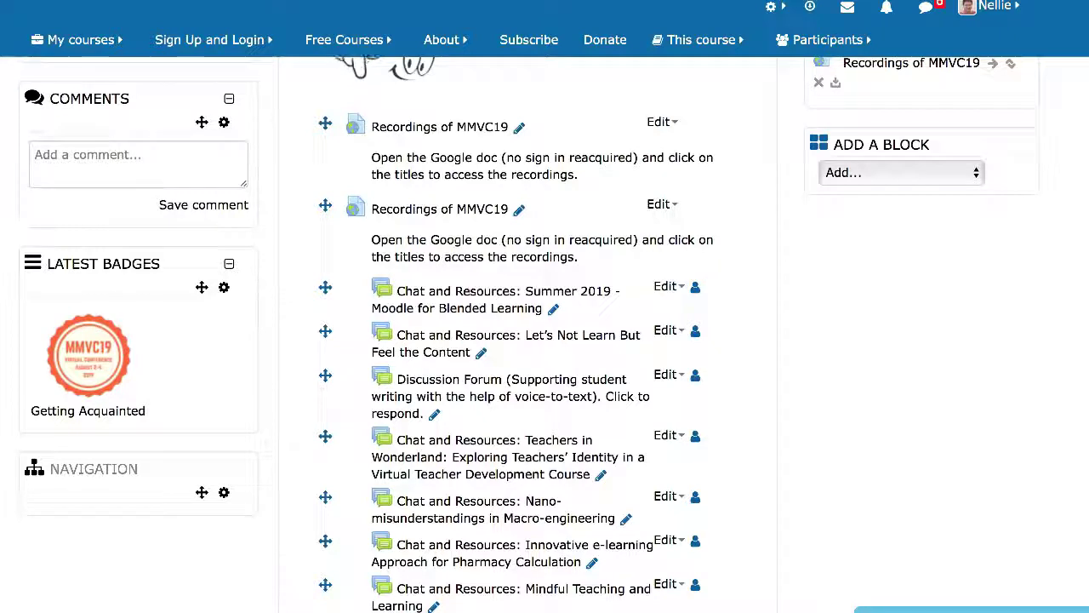
Switch the course role to Student from the user menu.
{"action": "scroll", "coordinate": [559, 287], "scroll_direction": "up", "scroll_amount": 4}
{"action": "scroll", "coordinate": [588, 389], "scroll_direction": "down", "scroll_amount": 1}
{"action": "scroll", "coordinate": [659, 191], "scroll_direction": "up", "scroll_amount": 2}
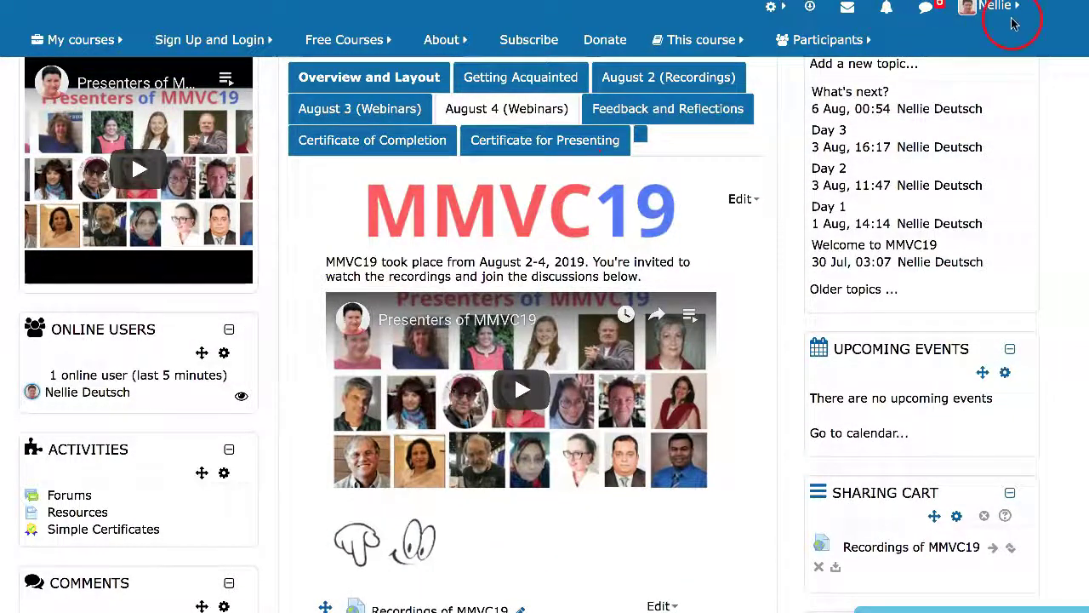
{"action": "scroll", "coordinate": [894, 60], "scroll_direction": "up", "scroll_amount": 1}
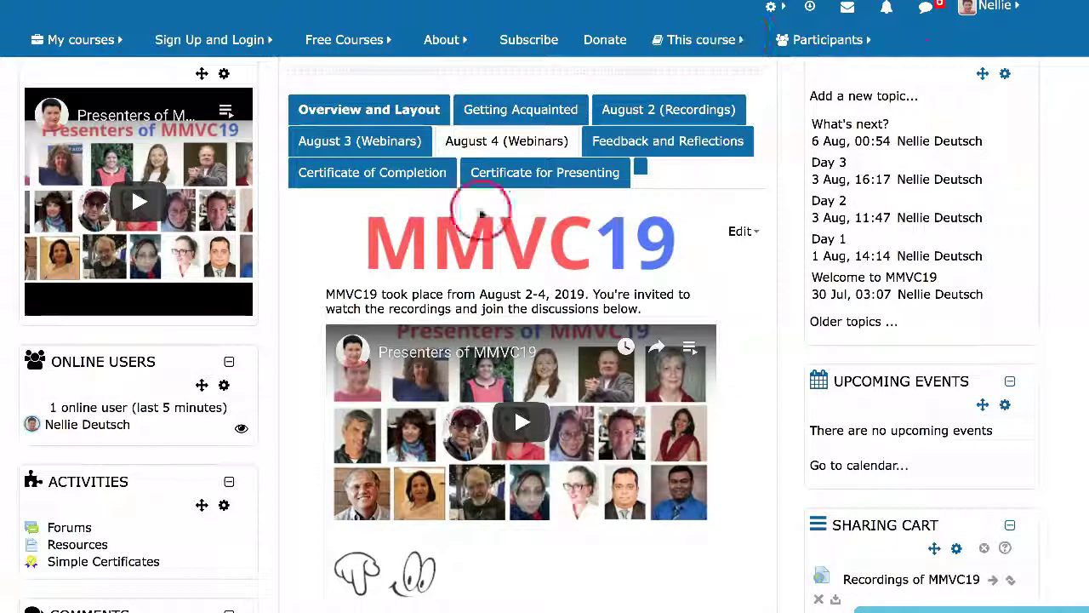
{"action": "left_click", "coordinate": [991, 10]}
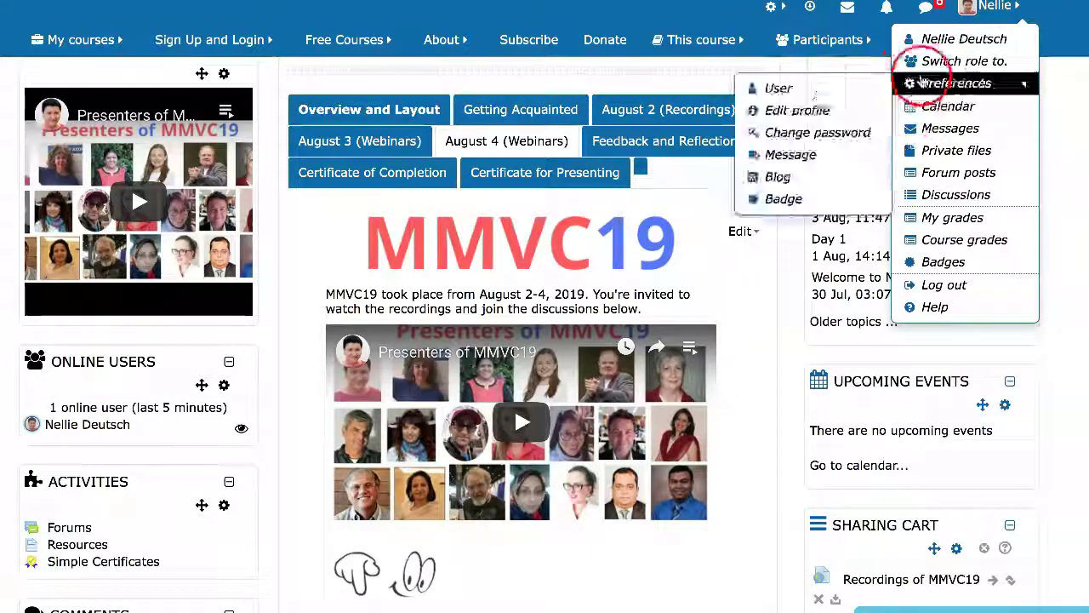
{"action": "left_click", "coordinate": [925, 71]}
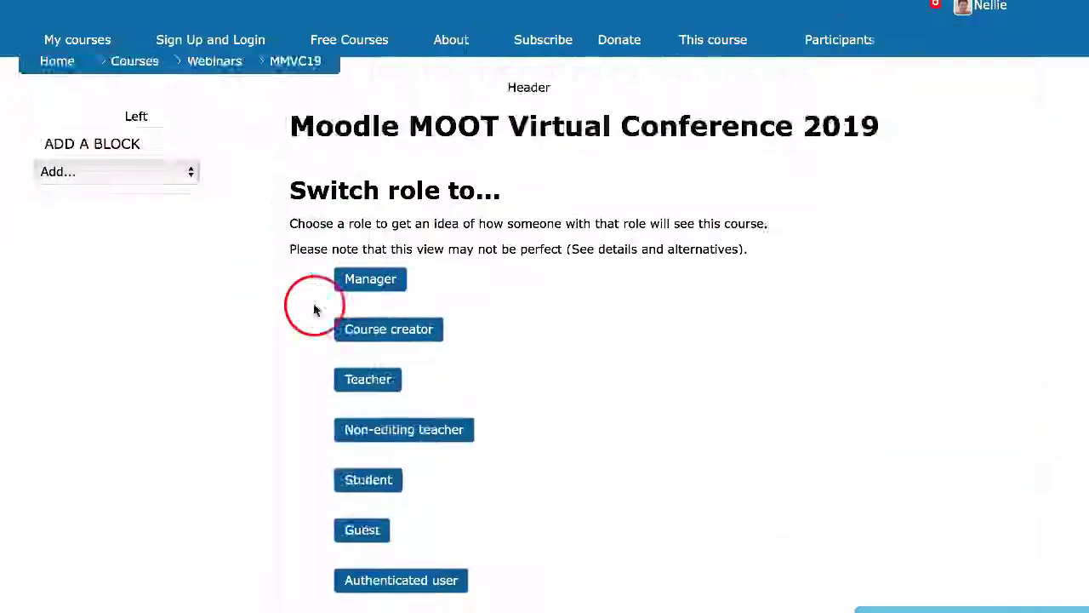
{"action": "scroll", "coordinate": [369, 321], "scroll_direction": "down", "scroll_amount": 3}
{"action": "left_click", "coordinate": [385, 360]}
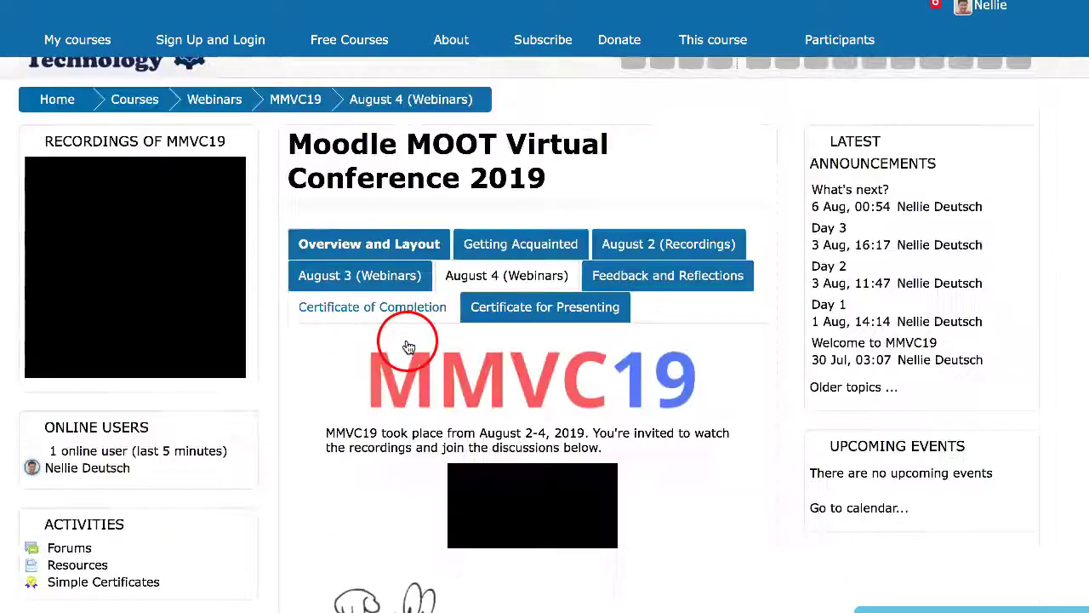
Browse the August 4 (Webinars) section in the student view.
{"action": "scroll", "coordinate": [426, 341], "scroll_direction": "down", "scroll_amount": 5}
{"action": "scroll", "coordinate": [655, 225], "scroll_direction": "down", "scroll_amount": 5}
{"action": "left_click", "coordinate": [462, 306]}
{"action": "scroll", "coordinate": [466, 319], "scroll_direction": "up", "scroll_amount": 1}
{"action": "scroll", "coordinate": [465, 321], "scroll_direction": "up", "scroll_amount": 10}
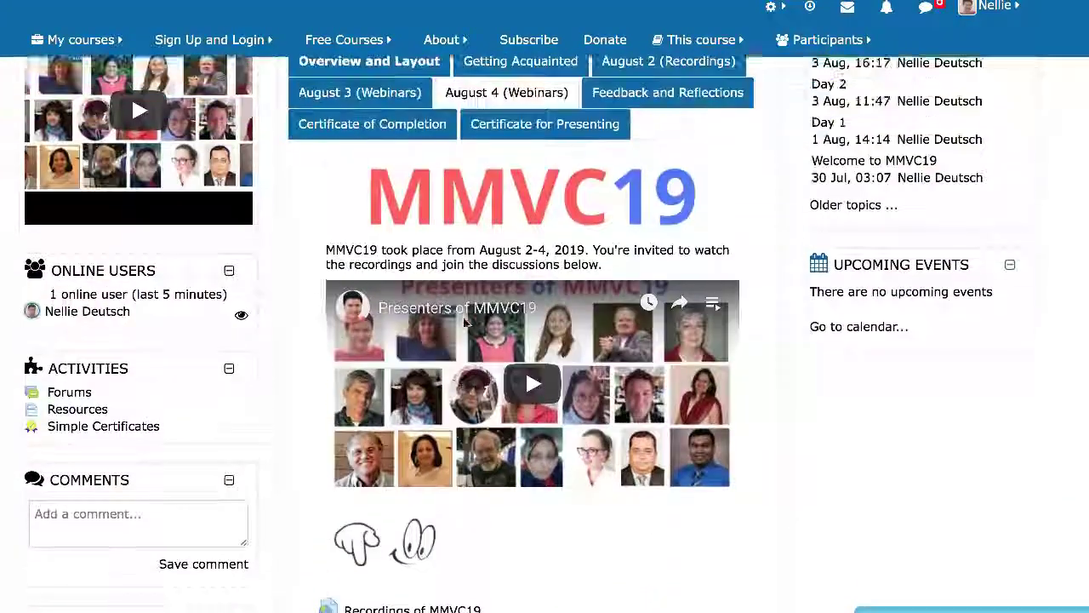
{"action": "left_click", "coordinate": [759, 271]}
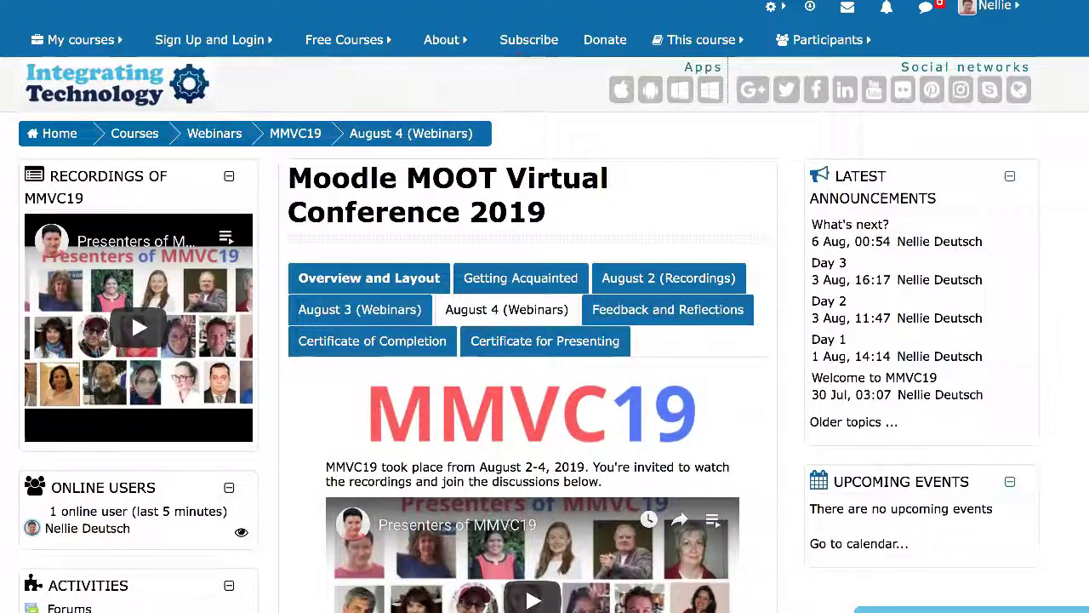